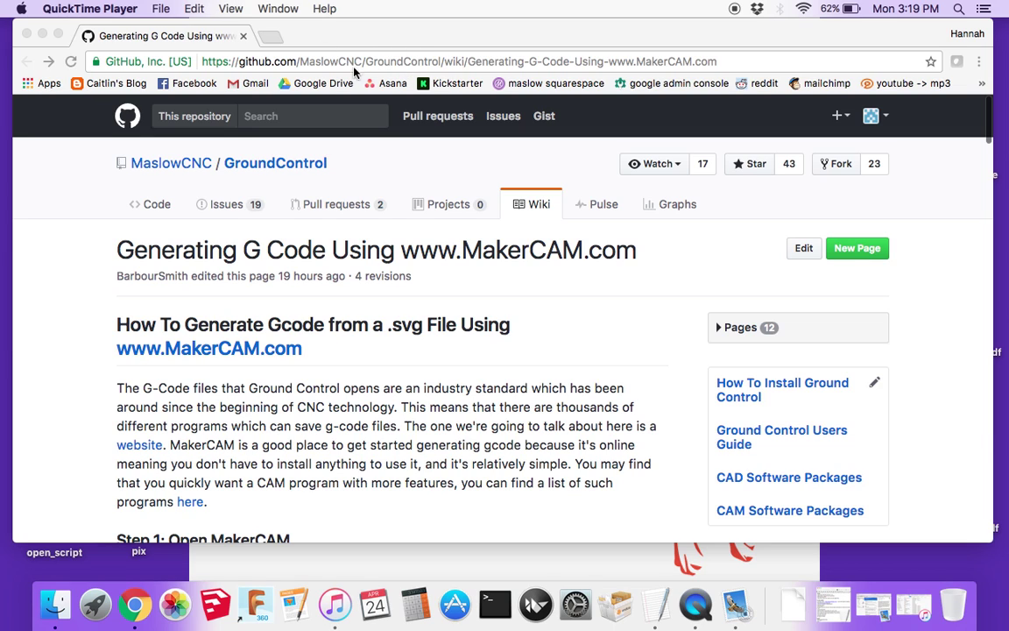
pyautogui.scroll(-15, 78, 317)
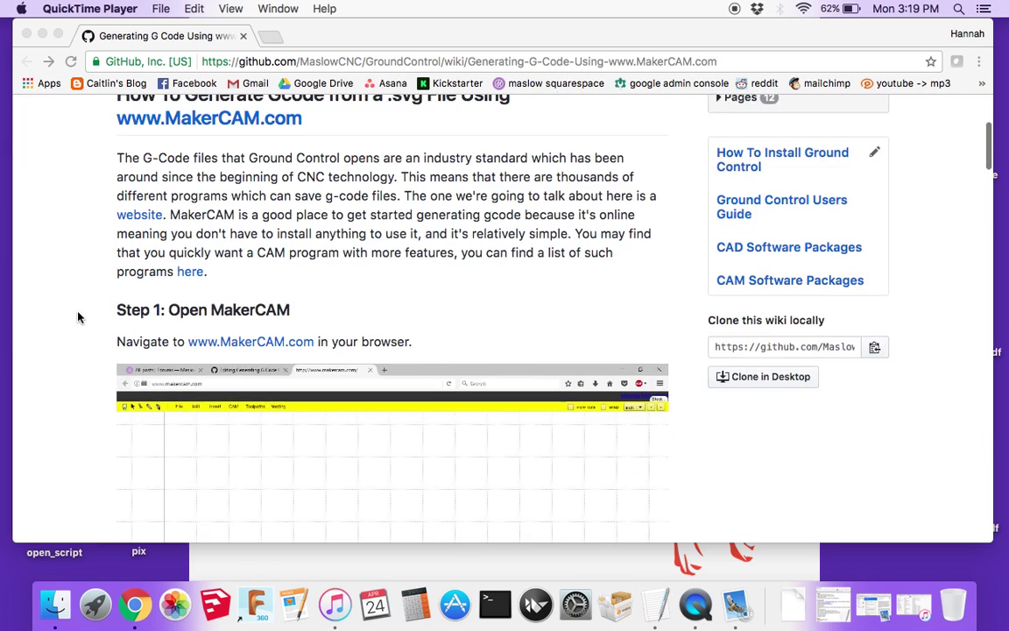
pyautogui.scroll(15, 83, 329)
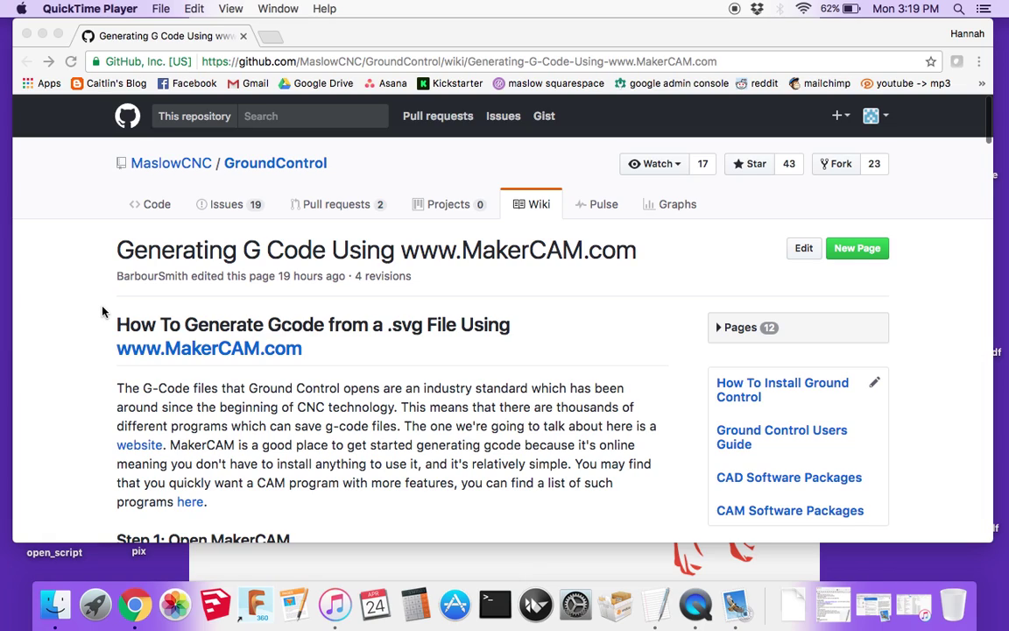
pyautogui.click(271, 40)
pyautogui.click(267, 36)
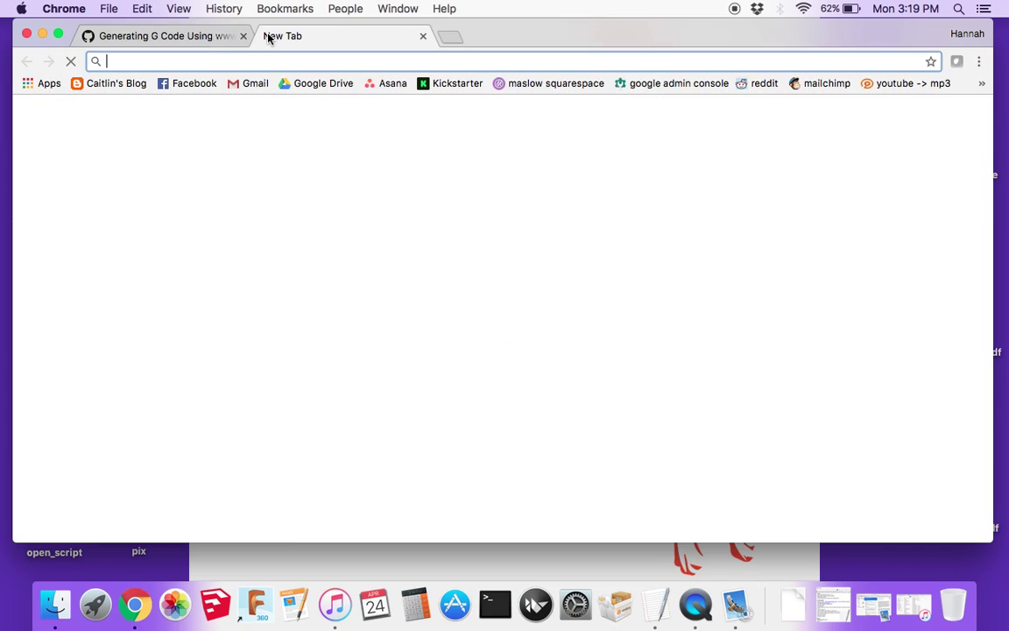
pyautogui.write('ma')
pyautogui.press('Return')
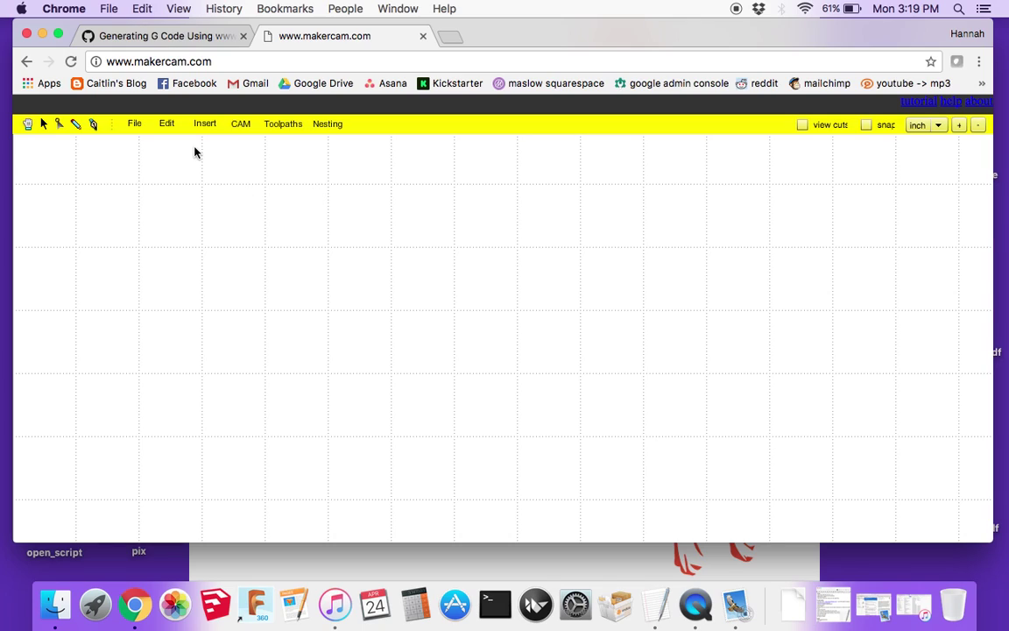
# Step: Open AngleBrace4.svg from the Desktop's AllPartsSVG folder with File > Open SVG File
pyautogui.click(136, 125)
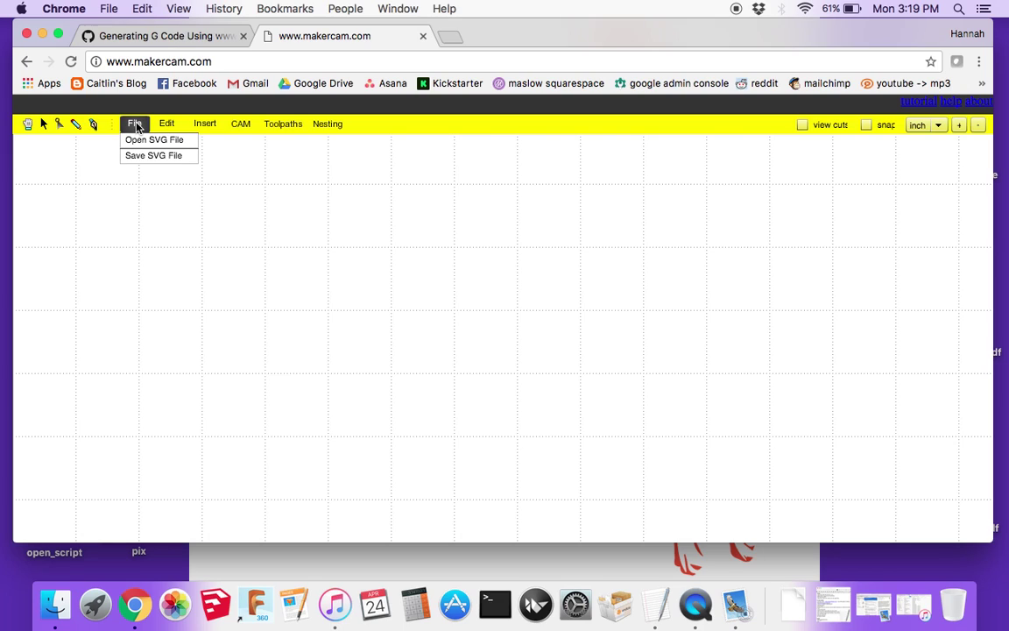
pyautogui.click(139, 143)
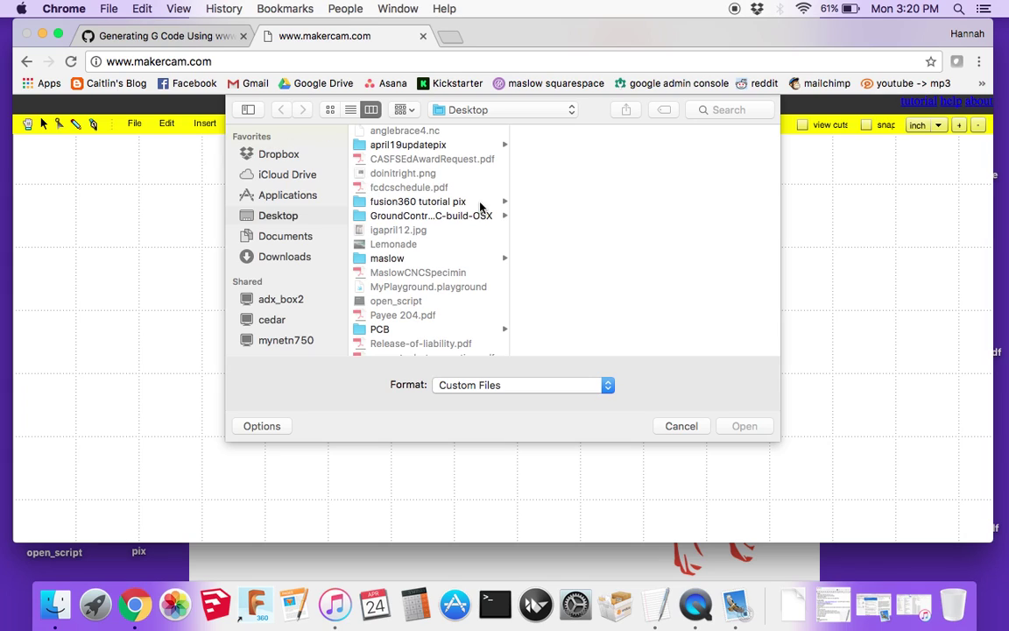
pyautogui.scroll(3, 480, 206)
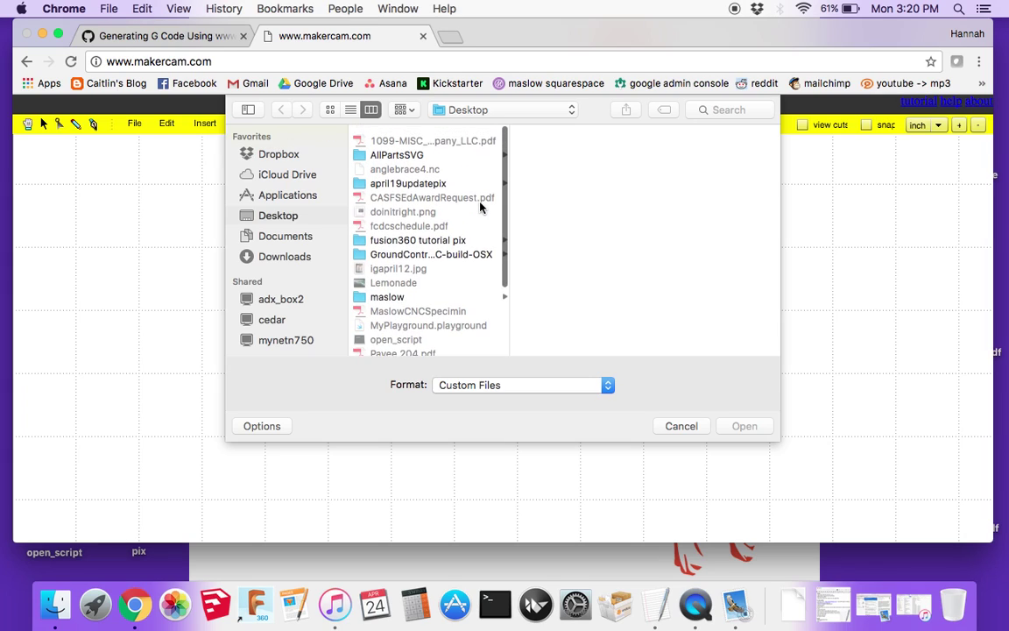
pyautogui.click(406, 149)
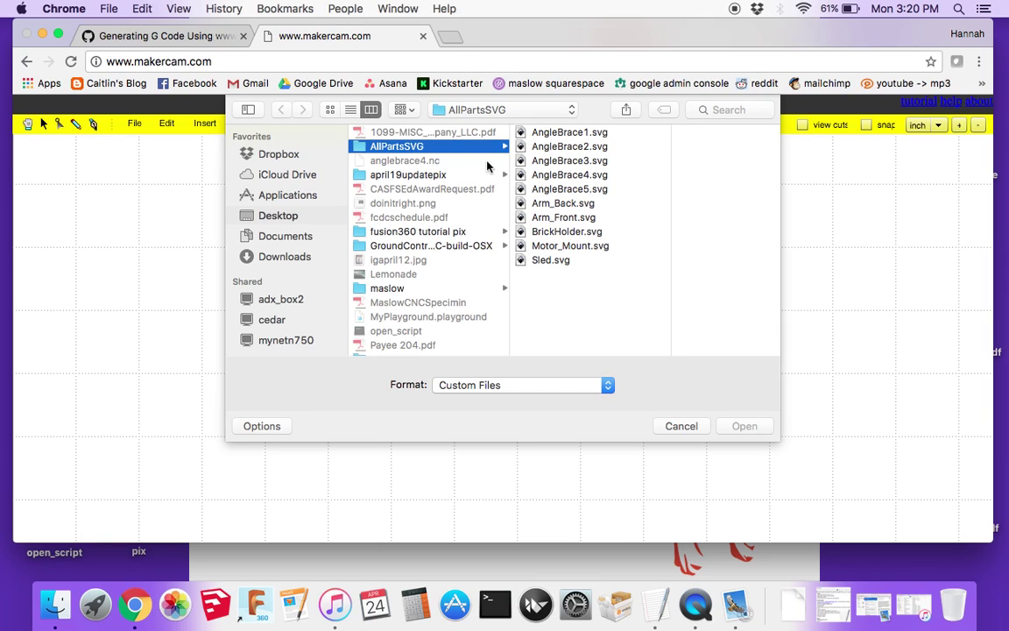
pyautogui.click(581, 175)
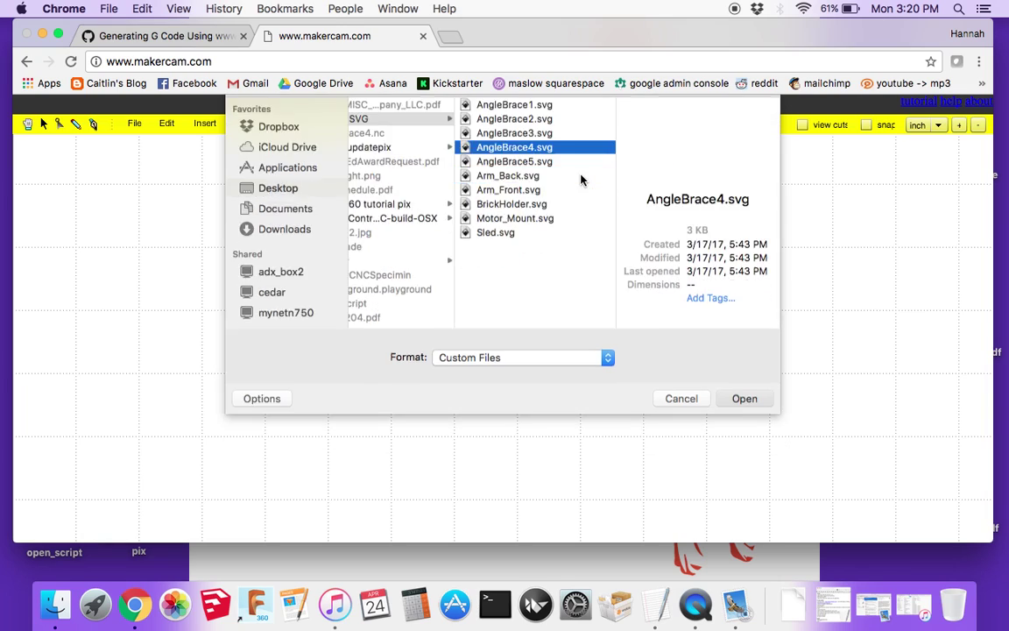
pyautogui.doubleClick(581, 175)
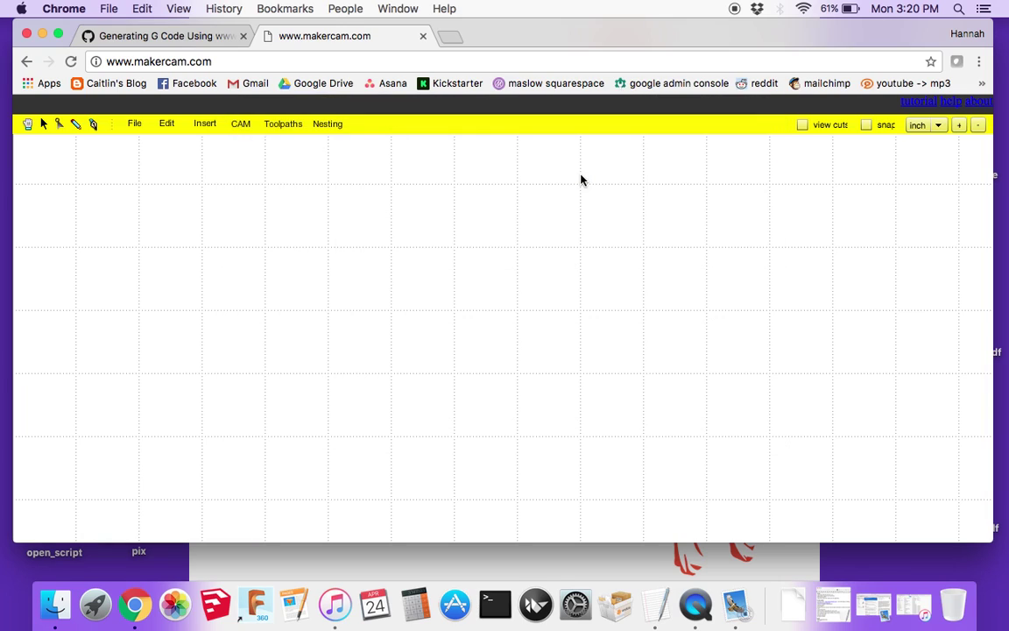
# Step: Zoom out three steps so the whole AngleBrace4 triangle is visible
pyautogui.click(979, 126)
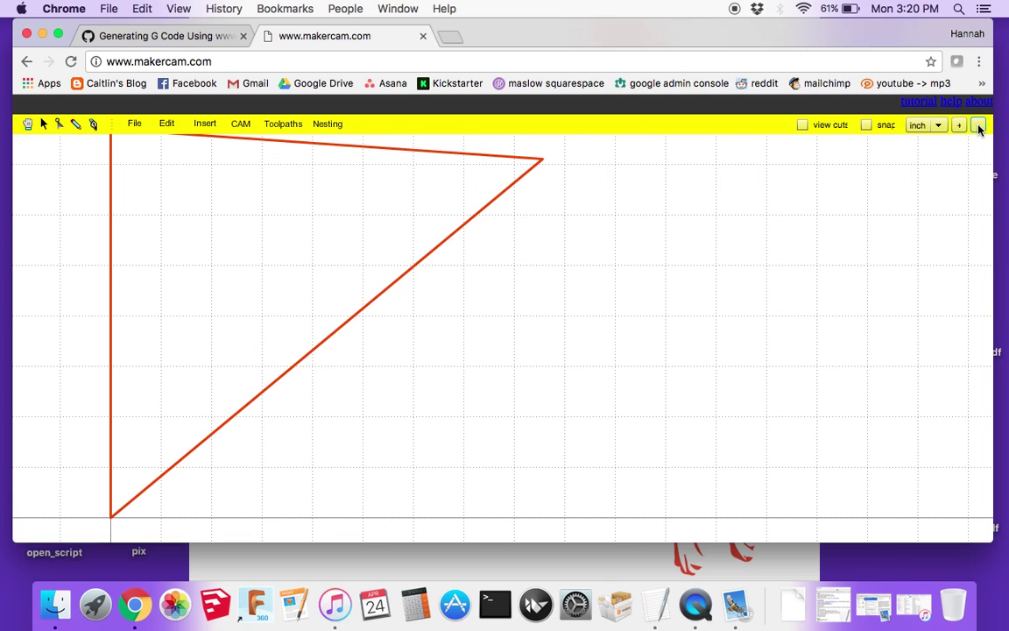
pyautogui.click(978, 126)
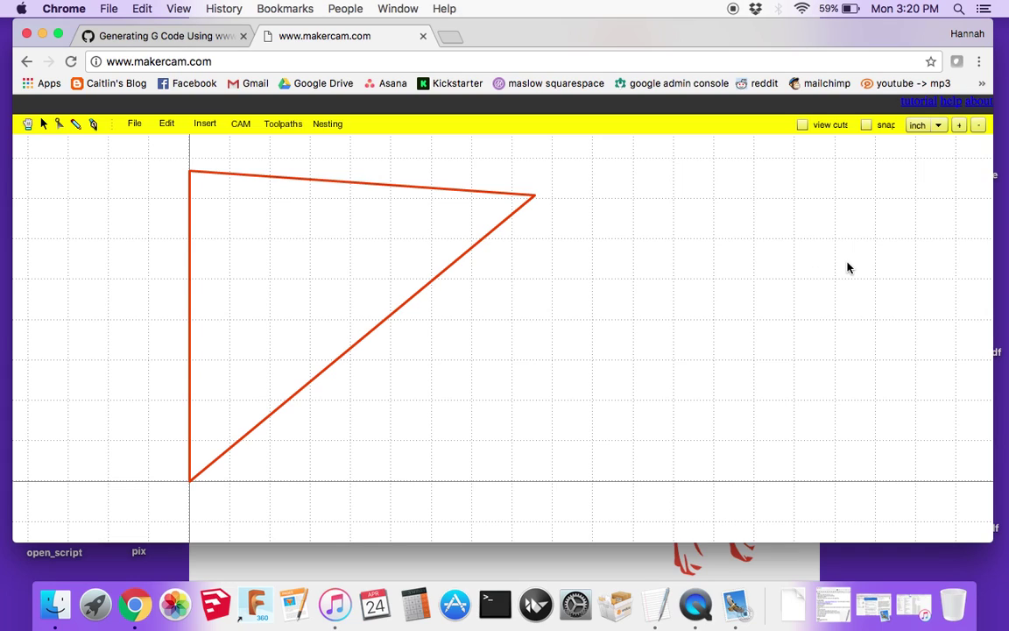
pyautogui.click(978, 129)
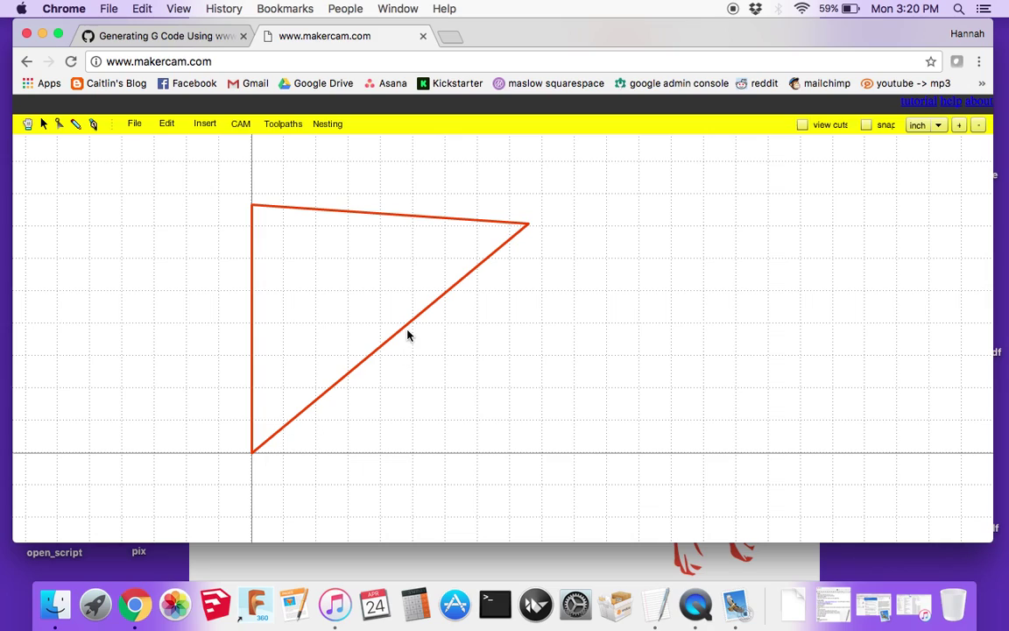
pyautogui.moveTo(405, 334); pyautogui.dragTo(436, 377)
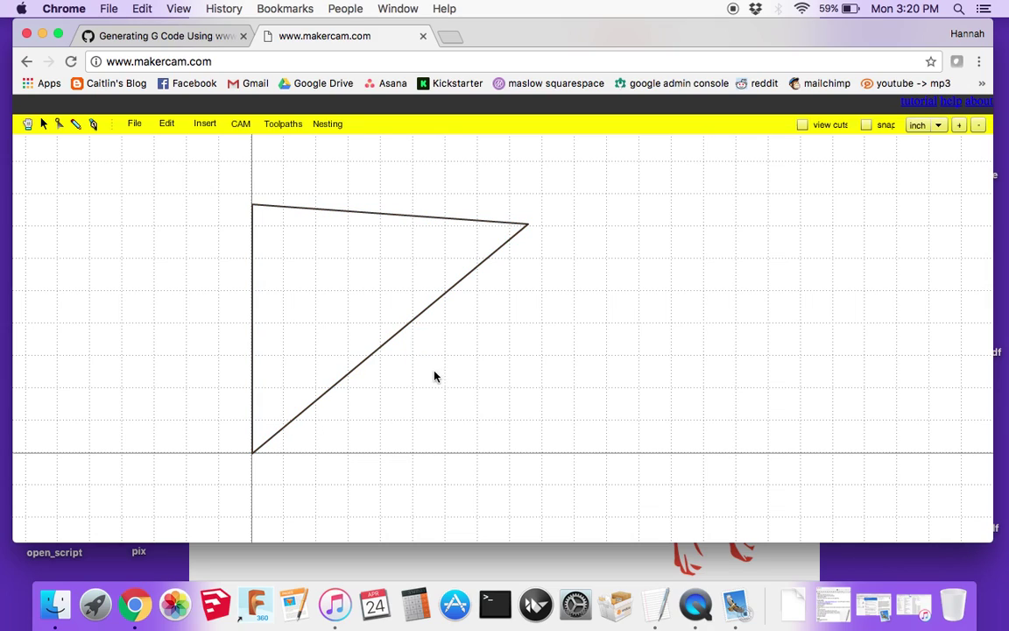
pyautogui.moveTo(311, 193); pyautogui.dragTo(541, 272)
pyautogui.moveTo(527, 228)
pyautogui.mouseDown()
pyautogui.moveTo(315, 365)
pyautogui.moveTo(262, 450)
pyautogui.moveTo(333, 359)
pyautogui.moveTo(265, 307)
pyautogui.moveTo(249, 322)
pyautogui.moveTo(248, 457)
pyautogui.moveTo(338, 432)
pyautogui.moveTo(250, 460)
pyautogui.moveTo(435, 268)
pyautogui.moveTo(493, 270)
pyautogui.moveTo(486, 385)
pyautogui.moveTo(549, 469)
pyautogui.moveTo(529, 478)
pyautogui.moveTo(502, 405)
pyautogui.moveTo(509, 271)
pyautogui.moveTo(563, 217)
pyautogui.moveTo(529, 227)
pyautogui.mouseUp()
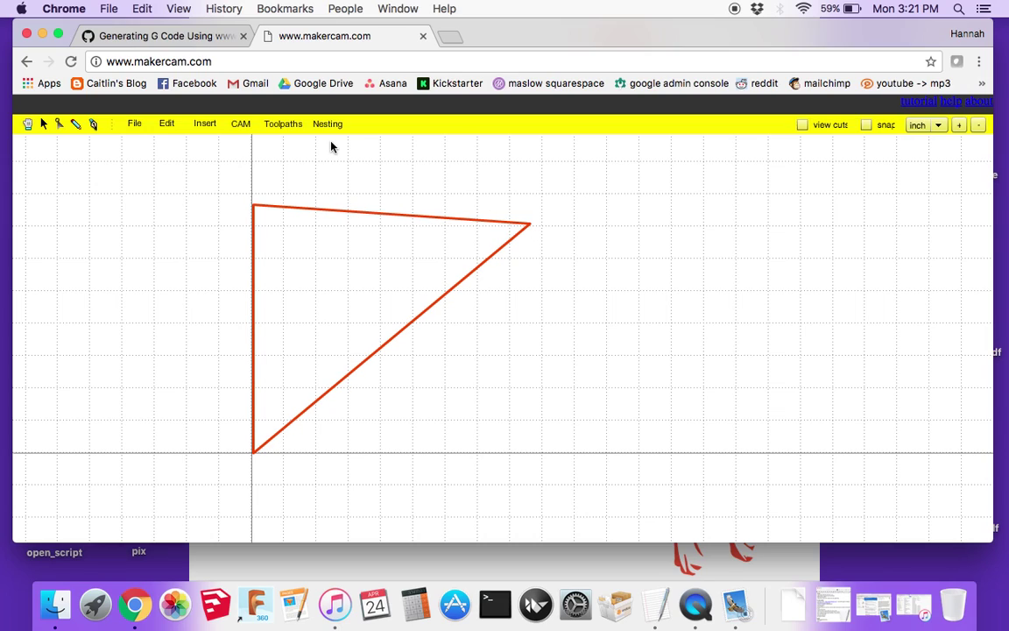
# Step: Apply a 0-degree Rotate Selected to the triangle, leaving it unrotated, and open the CAM menu
pyautogui.click(156, 127)
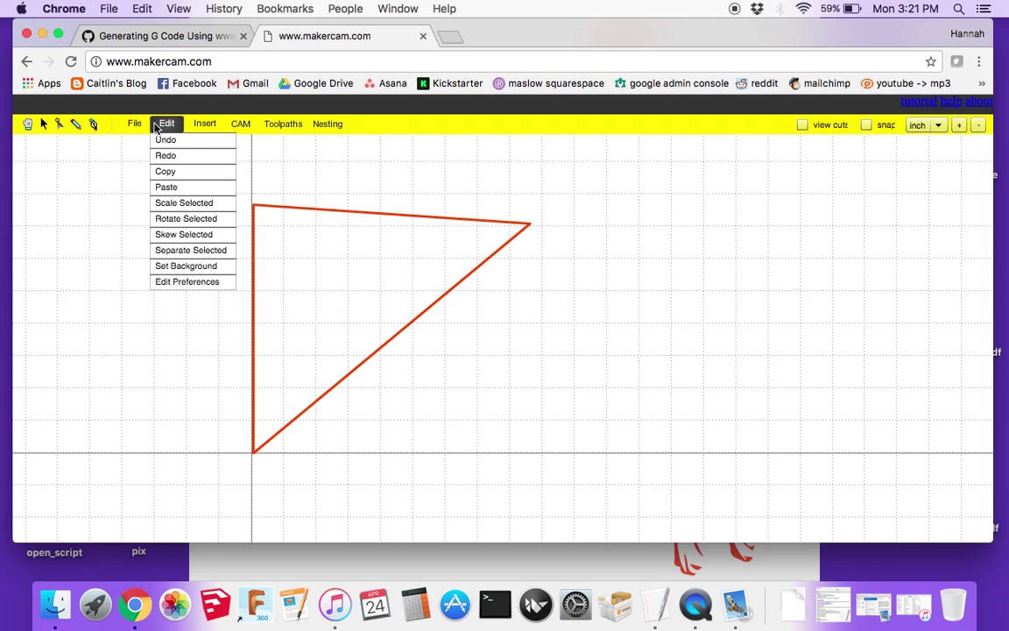
pyautogui.click(203, 221)
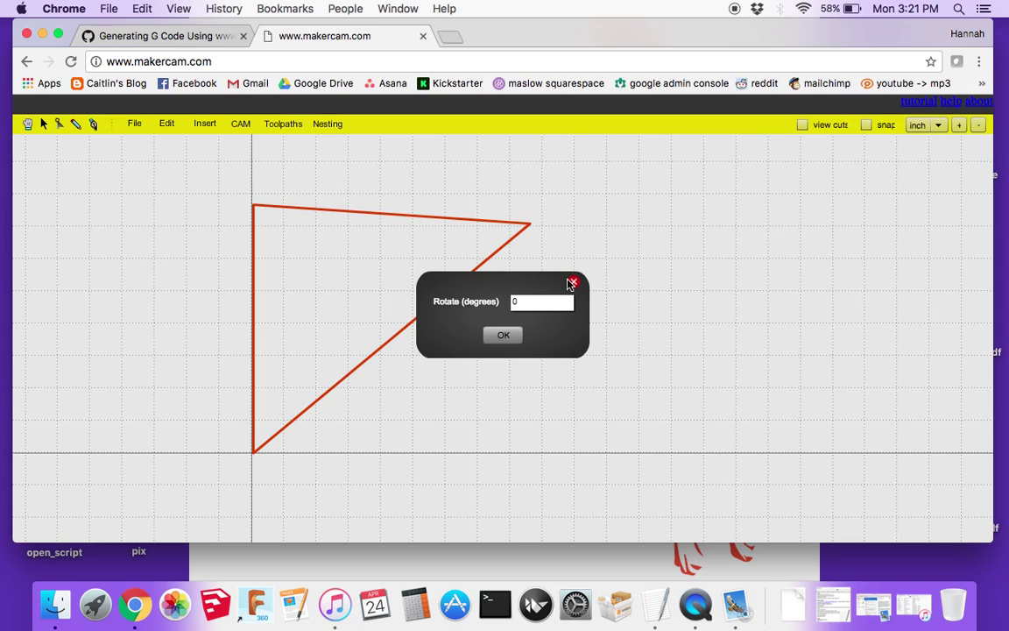
pyautogui.click(505, 336)
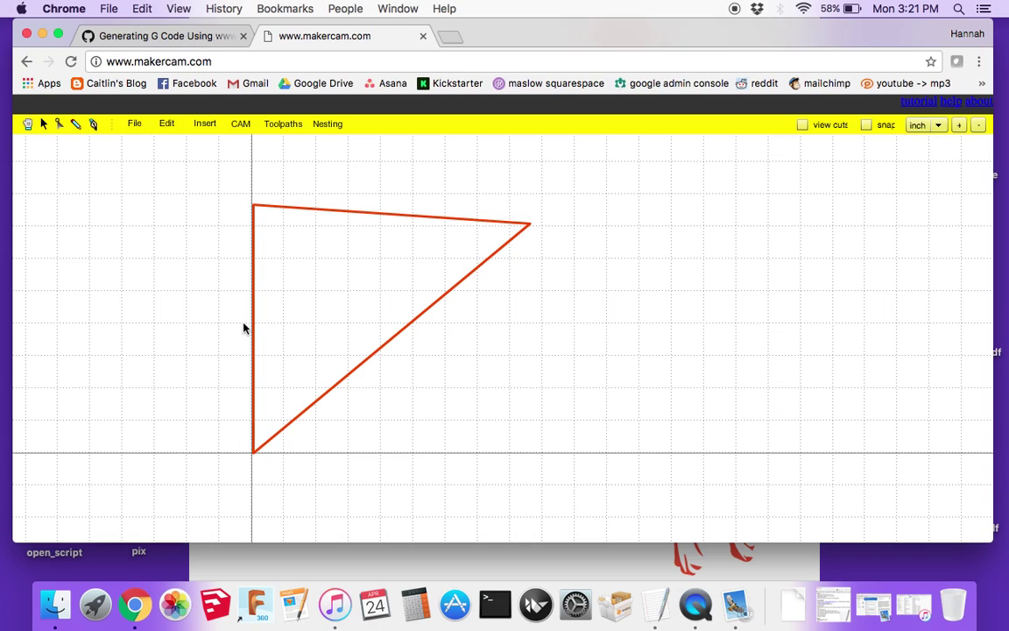
pyautogui.click(242, 126)
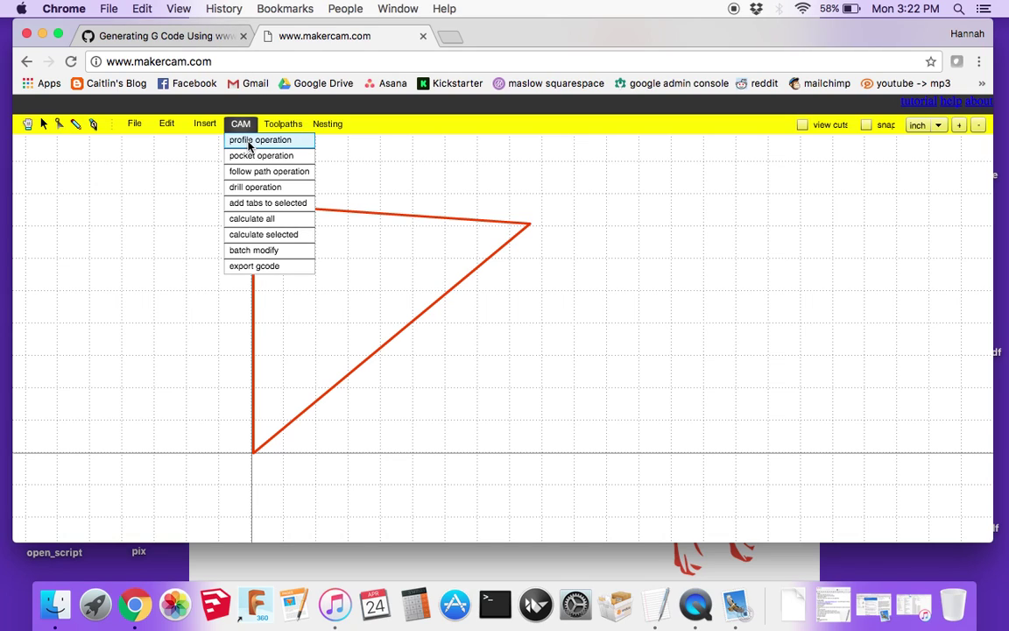
# Step: Add a profile operation and change its target depth from -0.75 to -0.8 inches
pyautogui.click(242, 140)
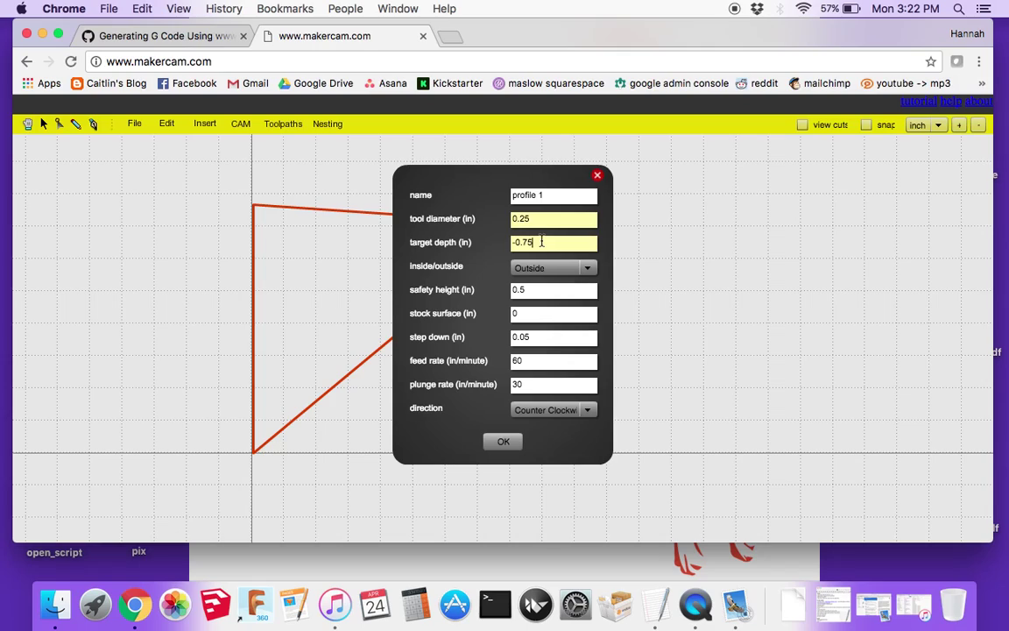
pyautogui.press('BackSpace')
pyautogui.press('BackSpace')
pyautogui.press('BackSpace')
pyautogui.write('.8')
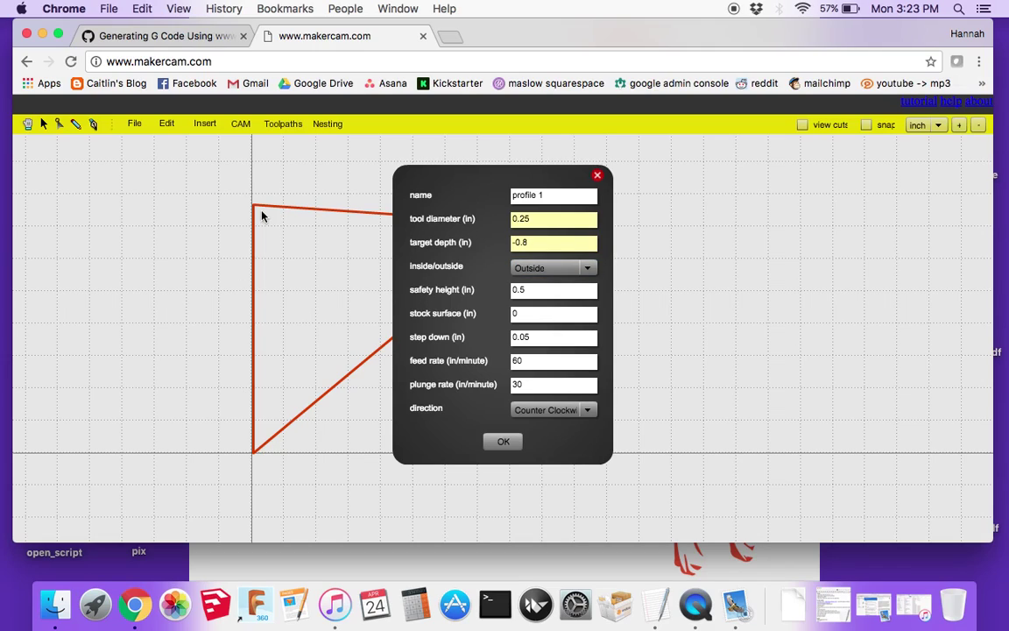
# Step: Set profile 1's safety height to 0.25 in and step down to 0.1 in
pyautogui.click(573, 242)
pyautogui.click(573, 289)
pyautogui.press('BackSpace')
pyautogui.write('25')
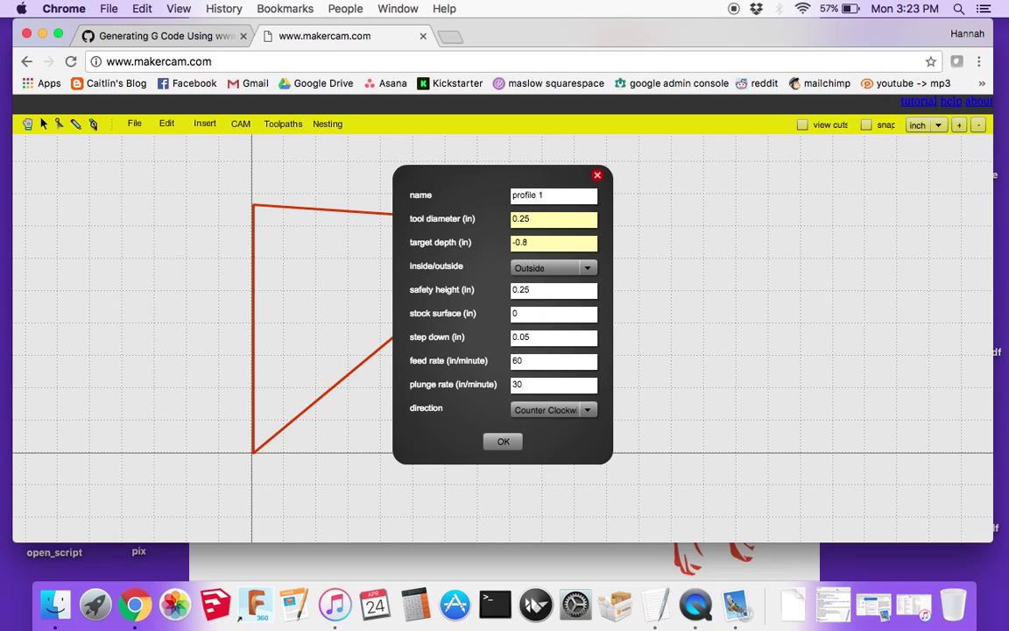
pyautogui.click(550, 339)
pyautogui.press('BackSpace')
# Step: Set feed rate to 25, keep Counter Clockwise direction, and confirm profile 1
pyautogui.click(531, 366)
pyautogui.press('BackSpace')
pyautogui.press('BackSpace')
pyautogui.write('25')
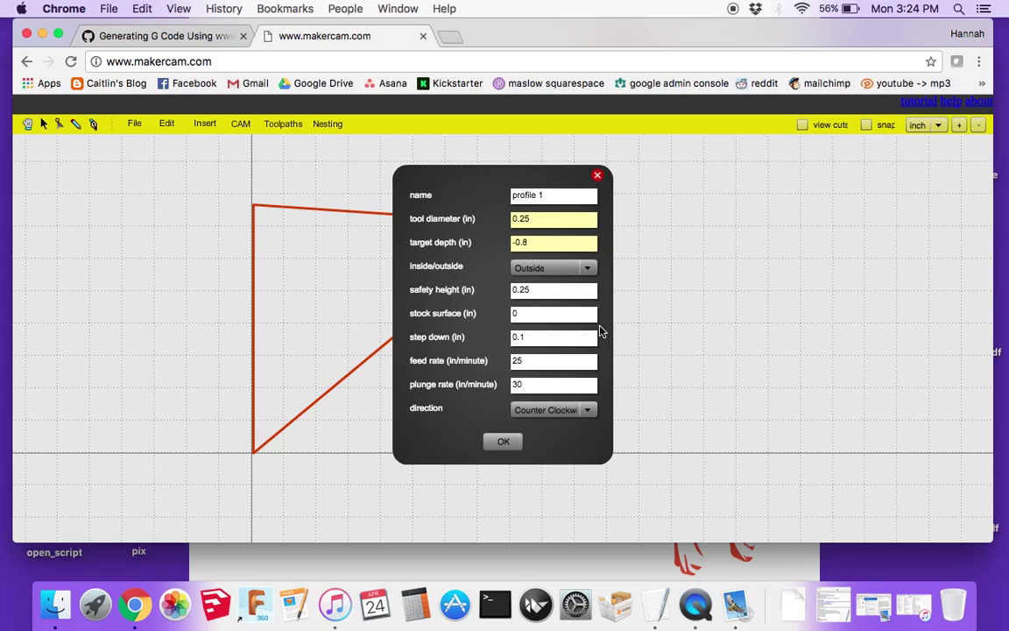
pyautogui.click(584, 410)
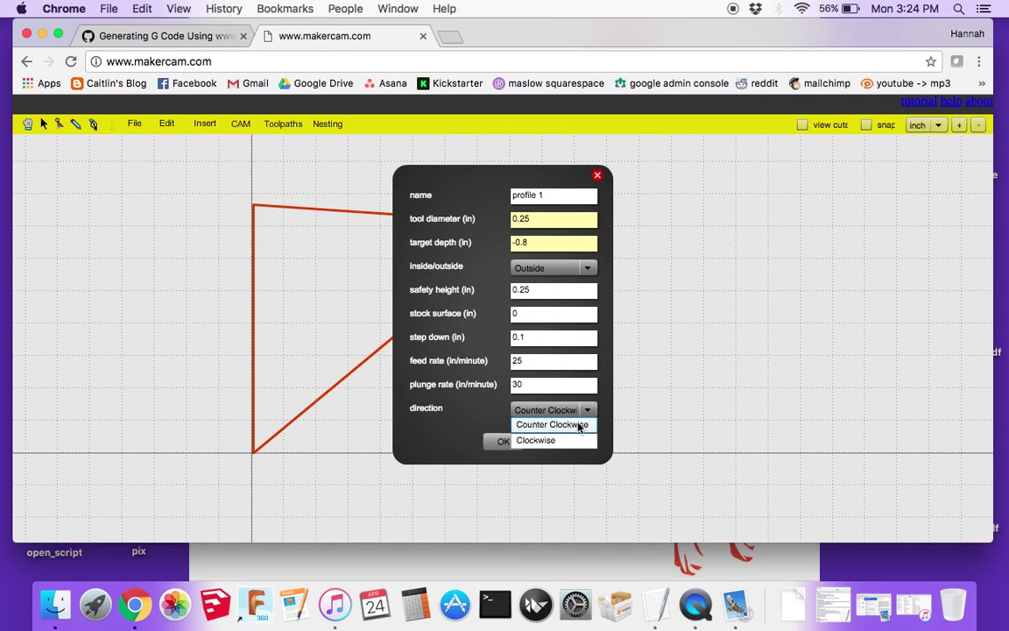
pyautogui.click(579, 426)
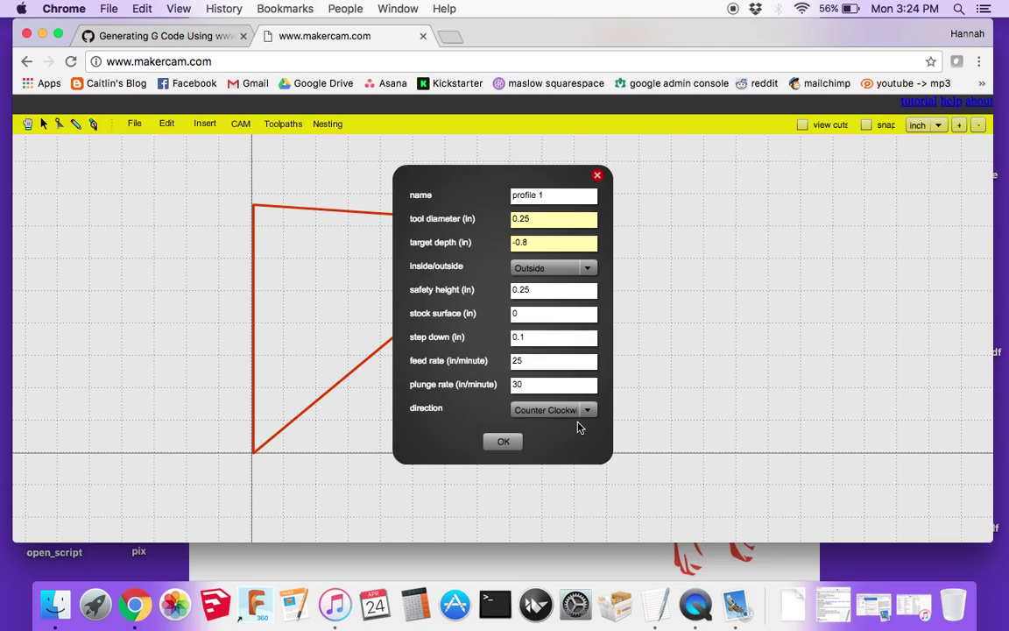
pyautogui.click(505, 442)
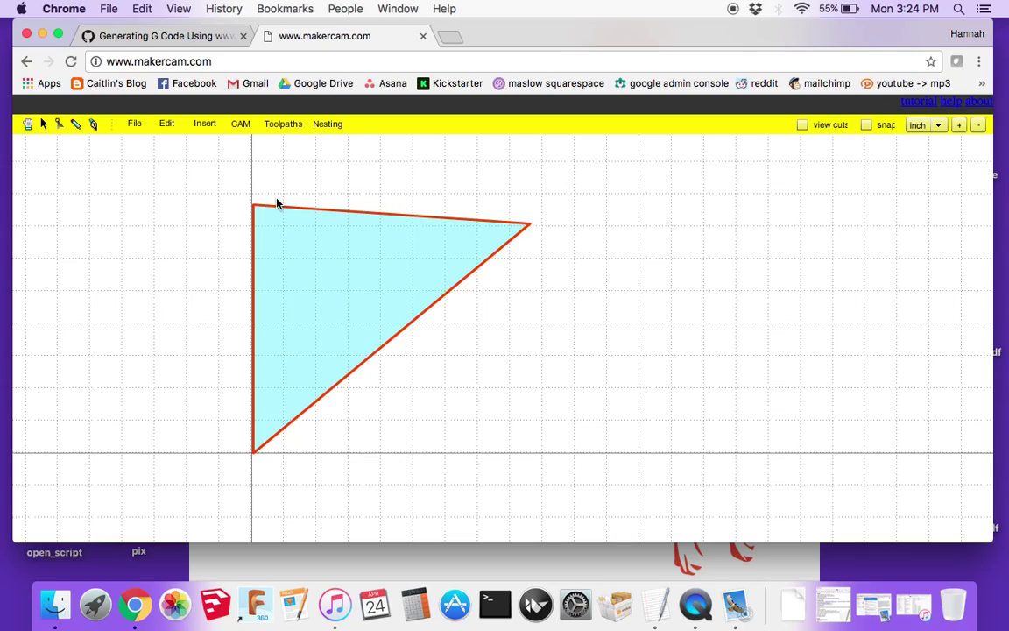
# Step: Run CAM > calculate all and zoom in twice on the green toolpath
pyautogui.click(241, 125)
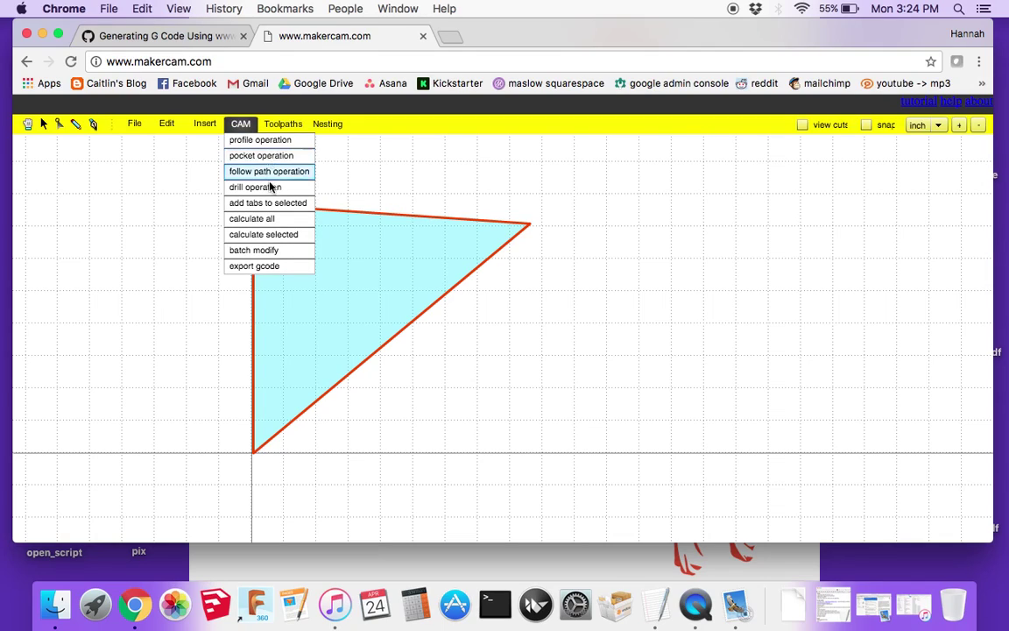
pyautogui.click(268, 222)
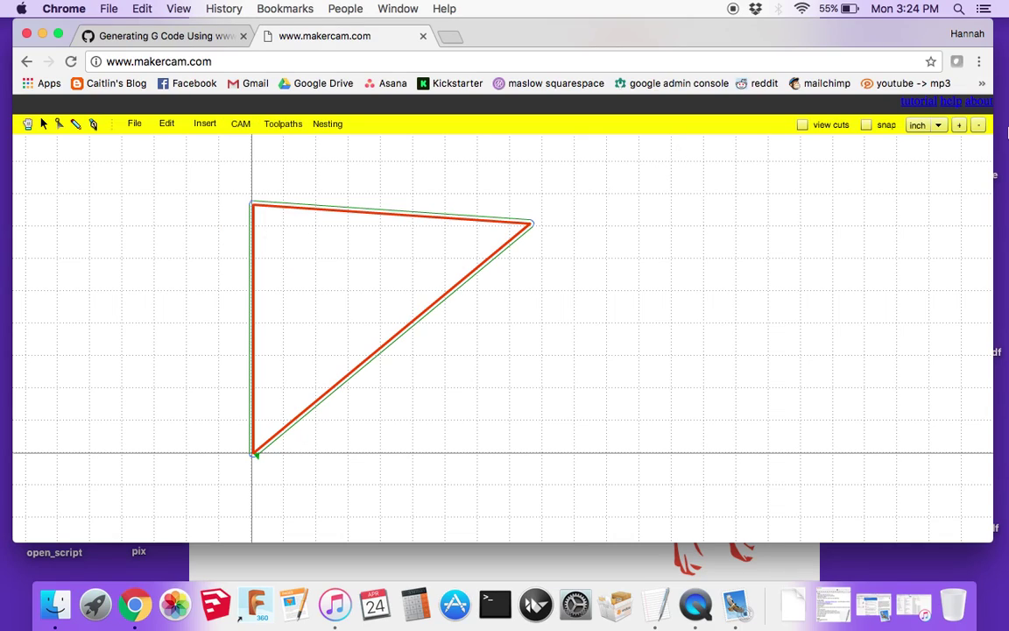
pyautogui.click(961, 127)
pyautogui.click(961, 127)
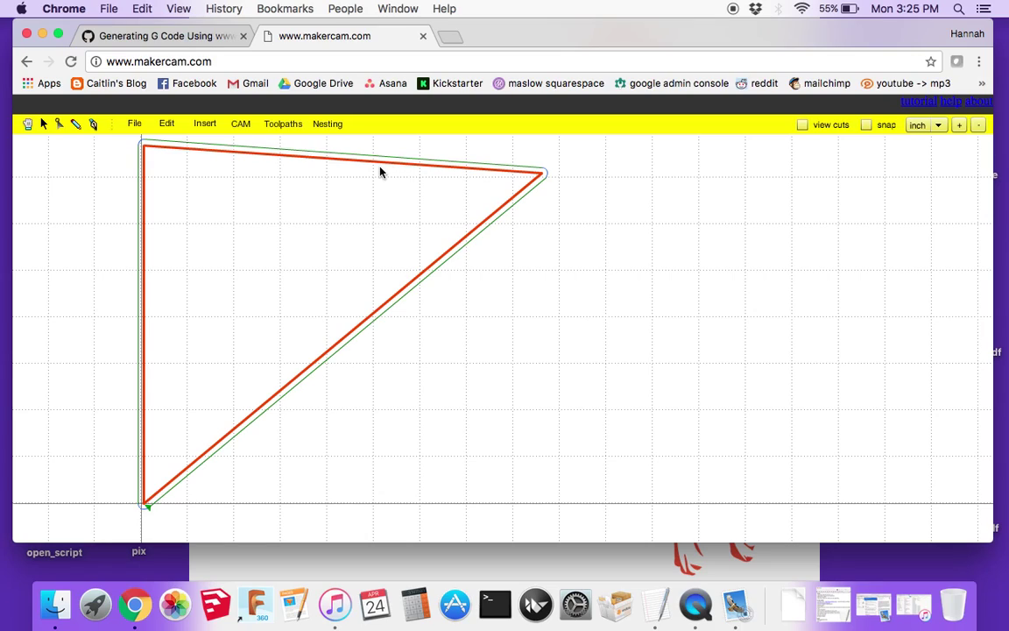
# Step: Open CAM > export gcode to list the profile 1 (0.25) toolpath
pyautogui.click(244, 127)
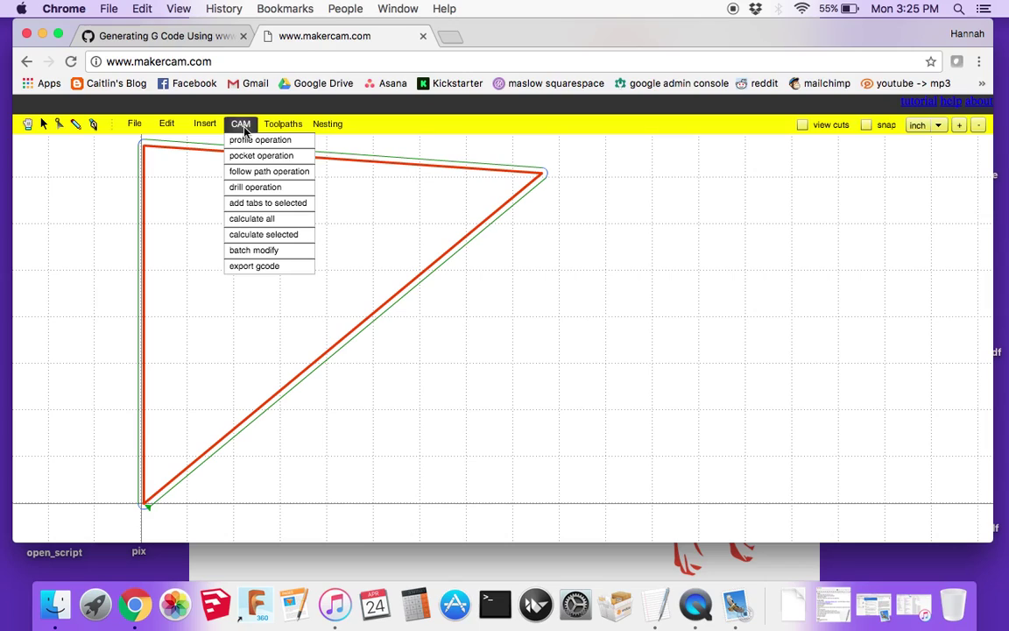
pyautogui.click(264, 265)
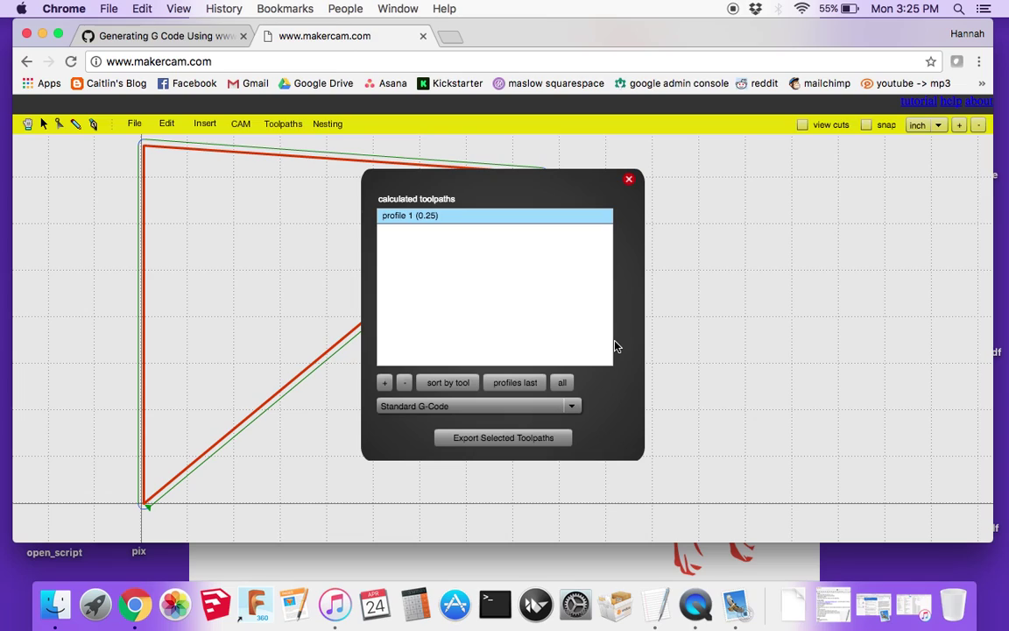
# Step: Export the toolpath as anglebrace4.nc to the Desktop, replacing the existing file
pyautogui.click(514, 442)
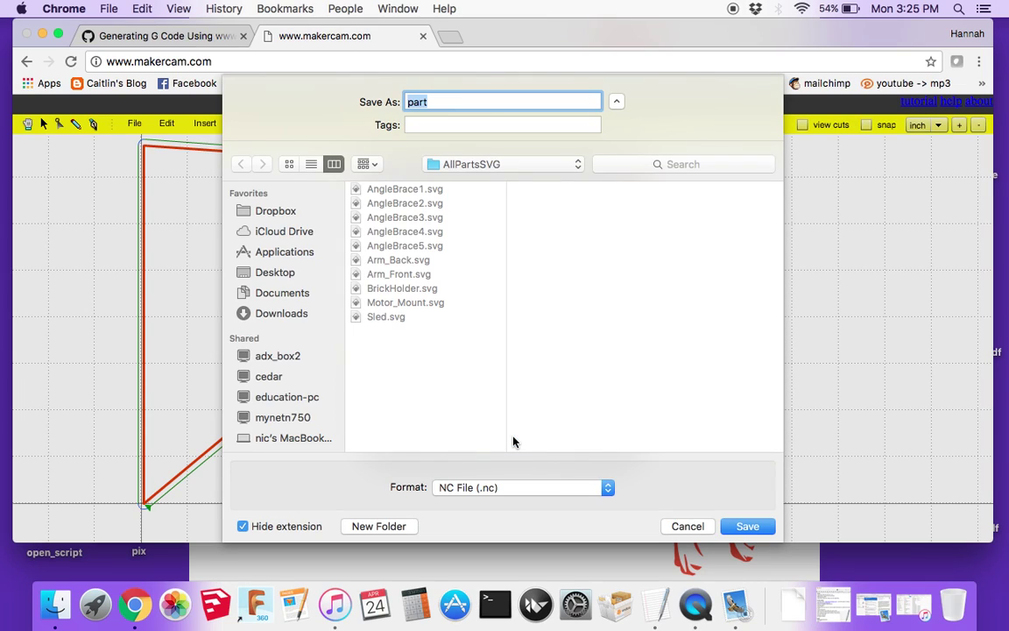
pyautogui.write('angle')
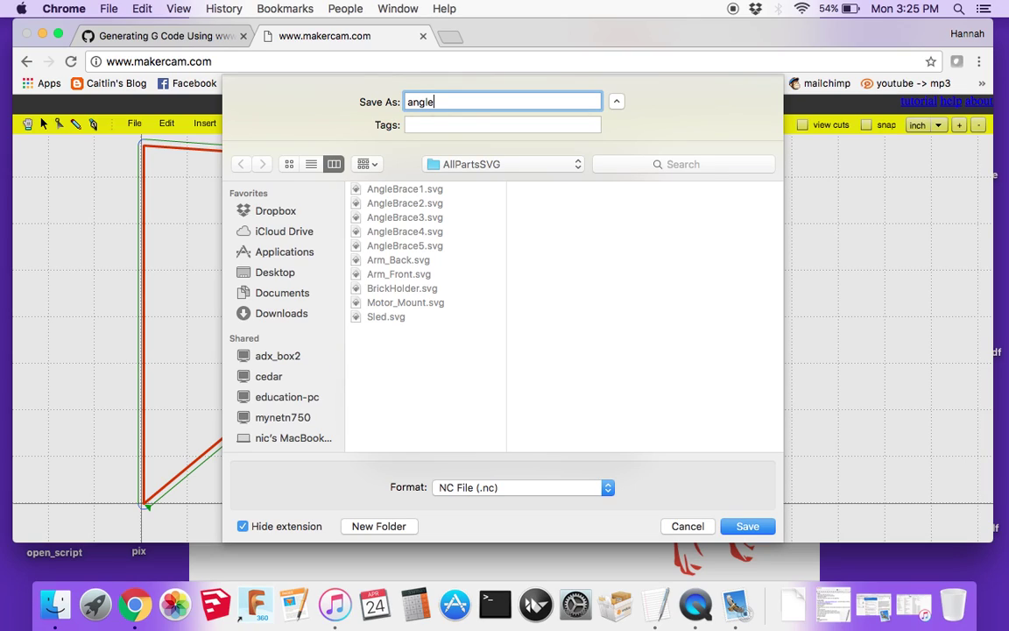
pyautogui.write('brace4')
pyautogui.click(275, 273)
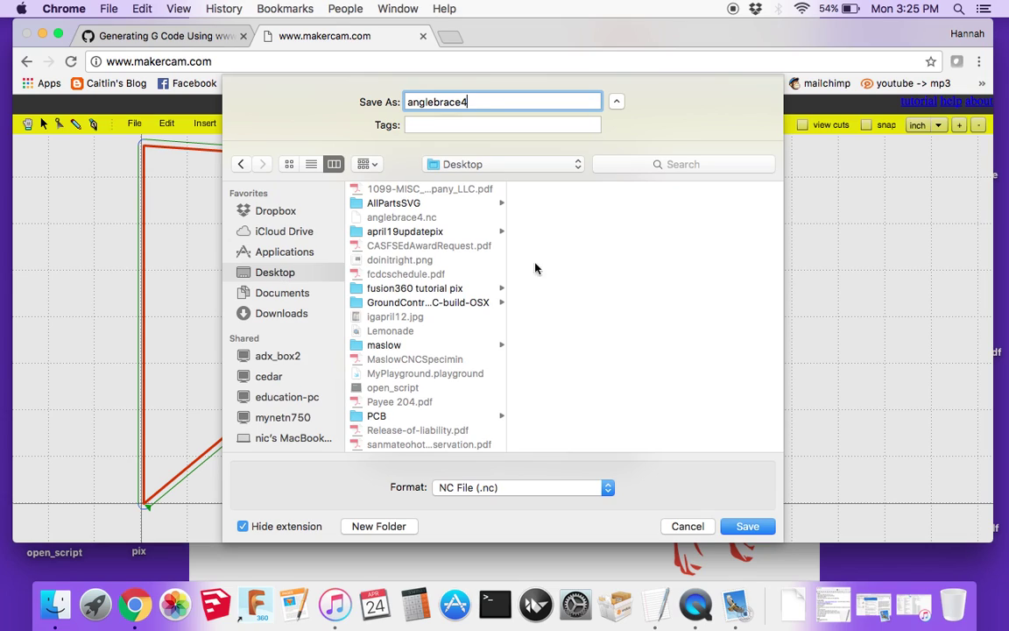
pyautogui.click(735, 530)
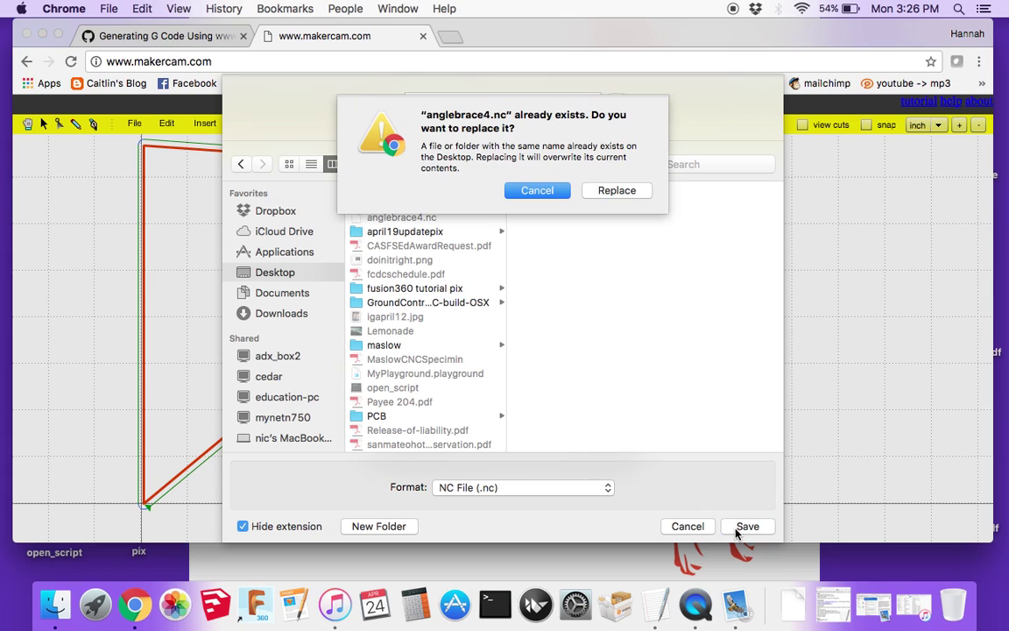
pyautogui.click(619, 191)
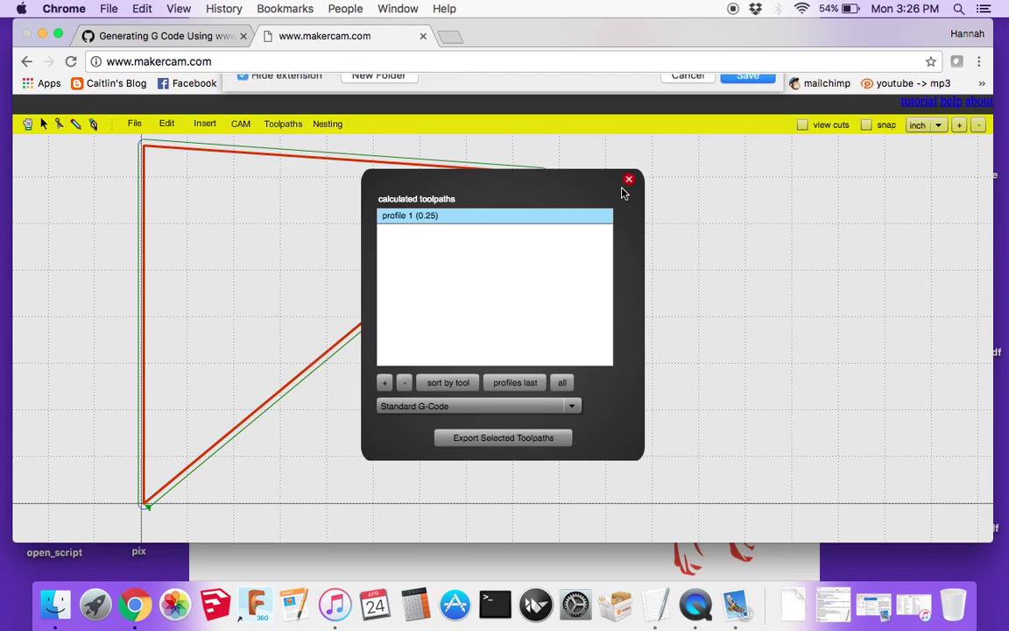